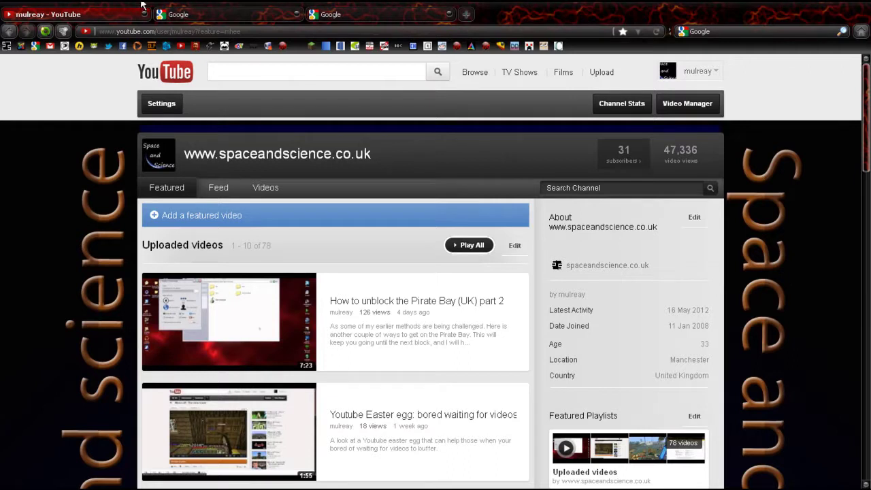
Switch from the YouTube channel page to the Google homepage tab with the mountain-lake background.
{"action": "left_click", "coordinate": [173, 14]}
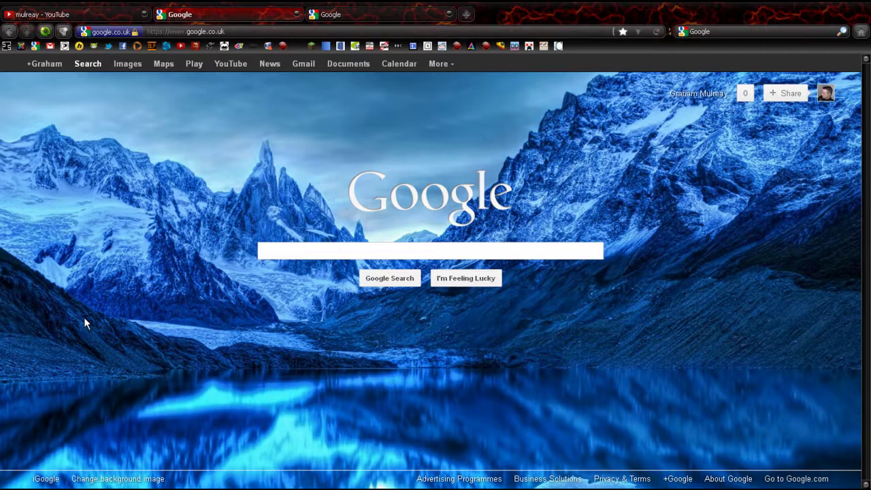
Enter and clear a 'gmail' test query, then close the extra Google tab.
{"action": "left_click", "coordinate": [300, 250]}
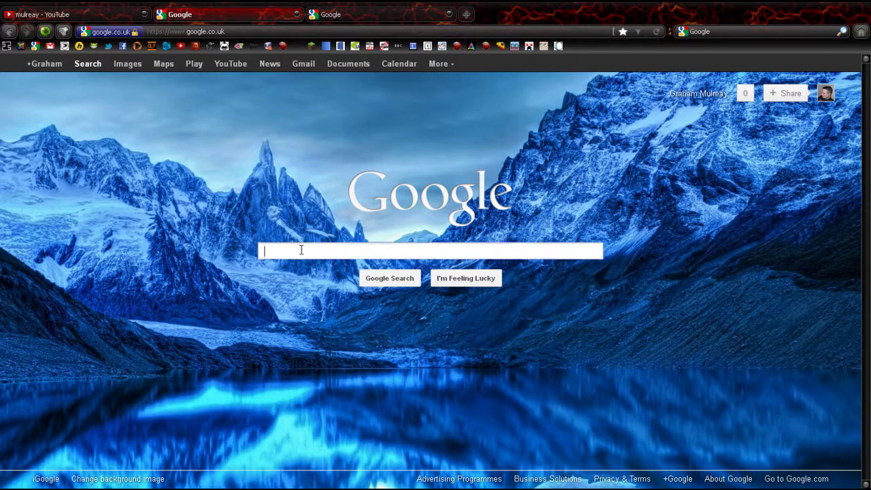
{"action": "type", "text": "gmail"}
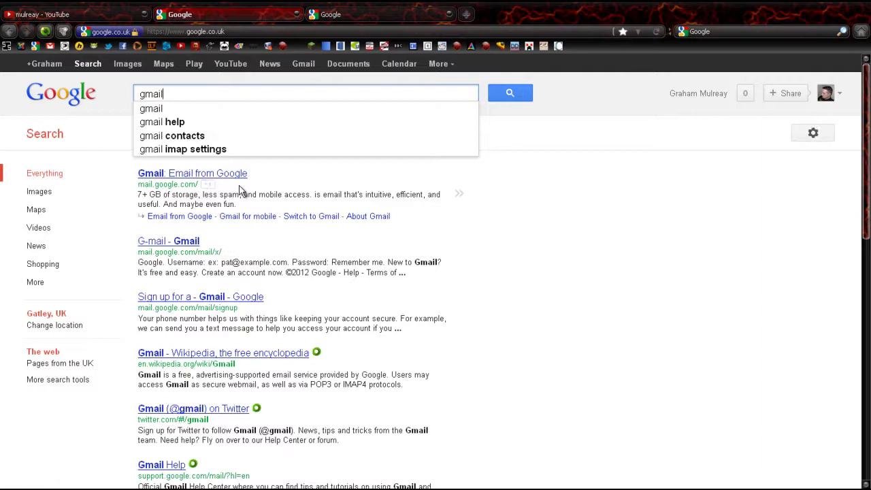
{"action": "key", "text": "BackSpace"}
{"action": "key", "text": "BackSpace"}
{"action": "key", "text": "BackSpace"}
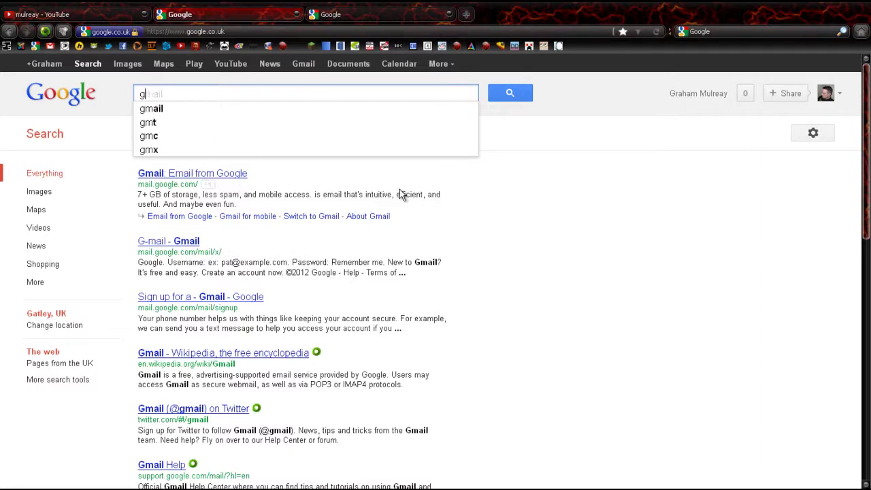
{"action": "key", "text": "BackSpace"}
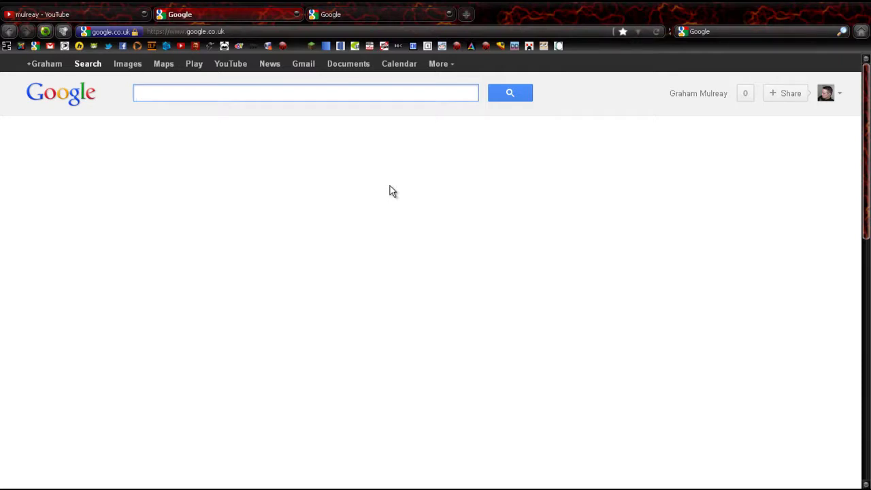
{"action": "left_click", "coordinate": [363, 242]}
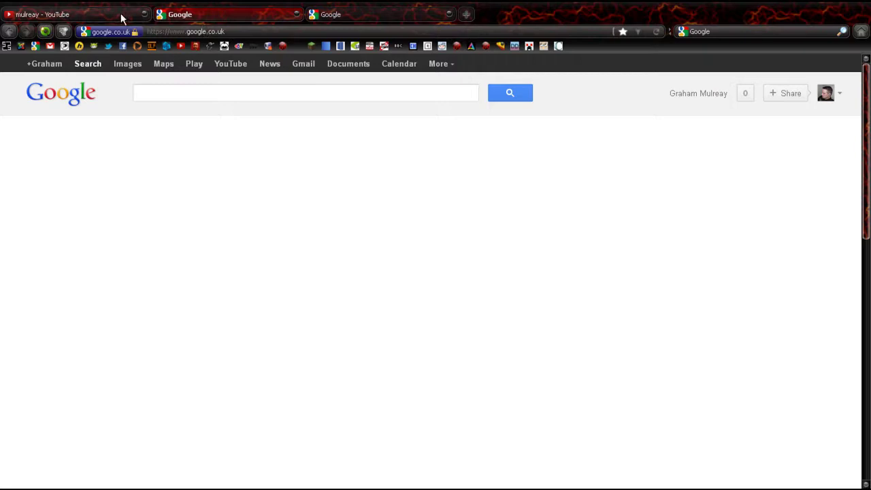
{"action": "left_click", "coordinate": [297, 14]}
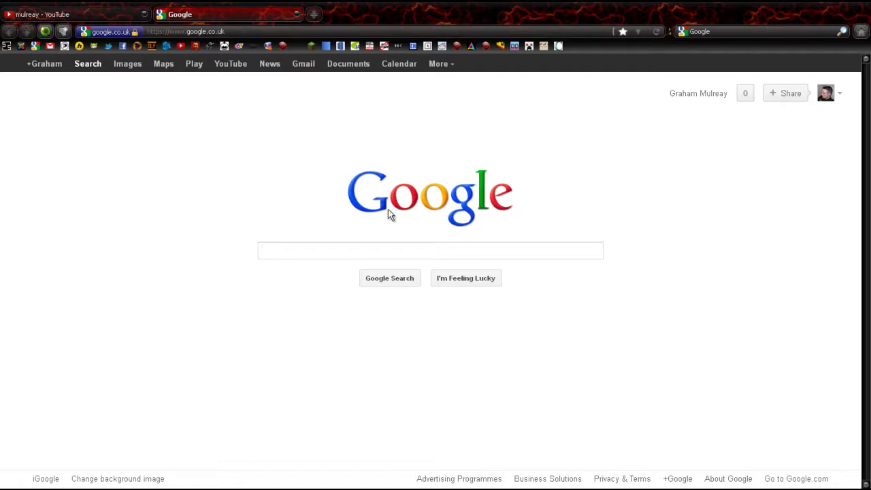
Apply the glowing wooden bridge photo from the Public gallery as the homepage background.
{"action": "left_click", "coordinate": [383, 247]}
{"action": "left_click", "coordinate": [714, 200]}
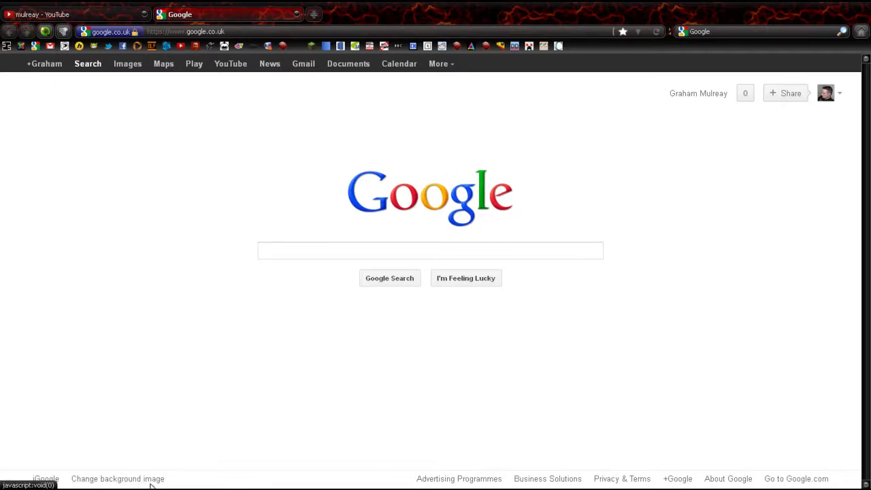
{"action": "left_click", "coordinate": [104, 480]}
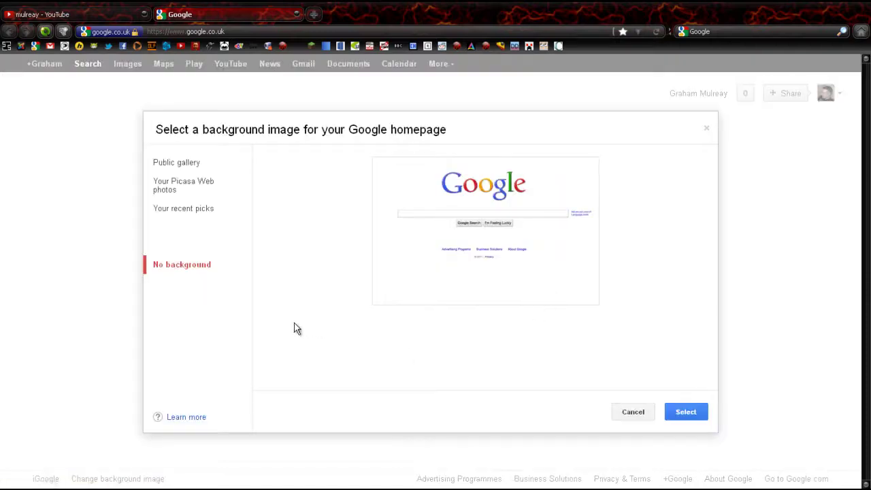
{"action": "left_click", "coordinate": [176, 164]}
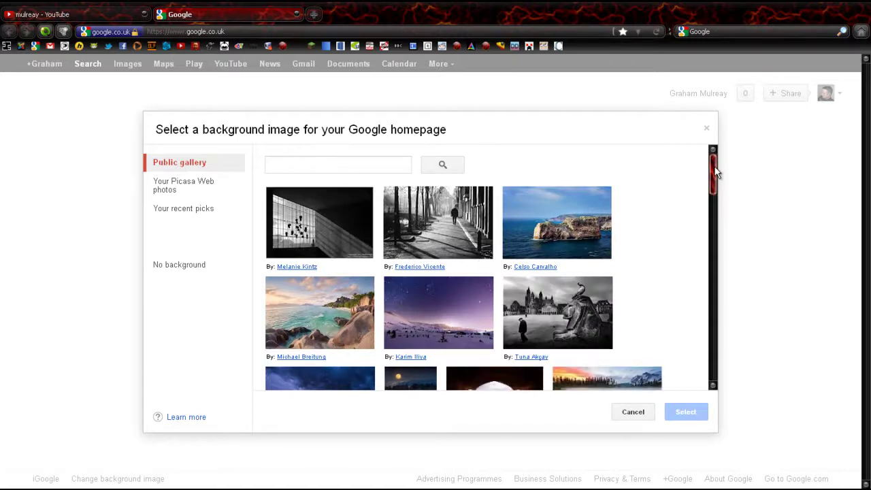
{"action": "left_click_drag", "start_coordinate": [716, 173], "coordinate": [712, 353]}
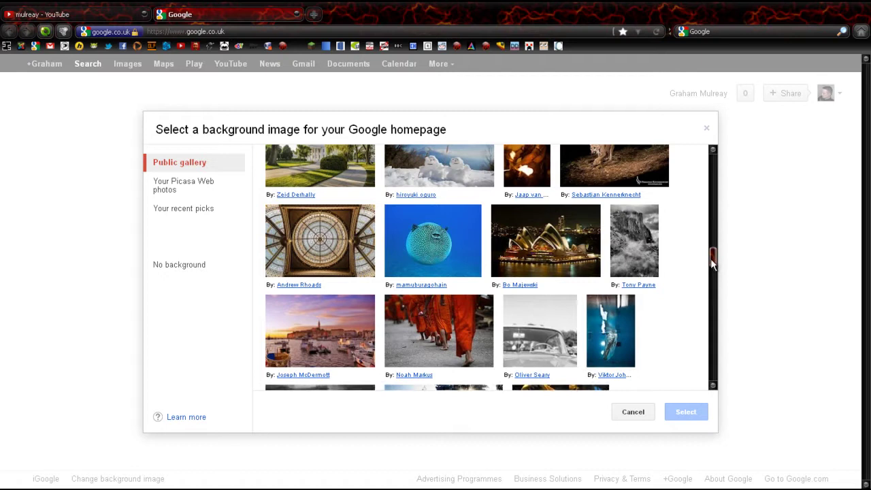
{"action": "left_click_drag", "start_coordinate": [711, 259], "coordinate": [712, 386]}
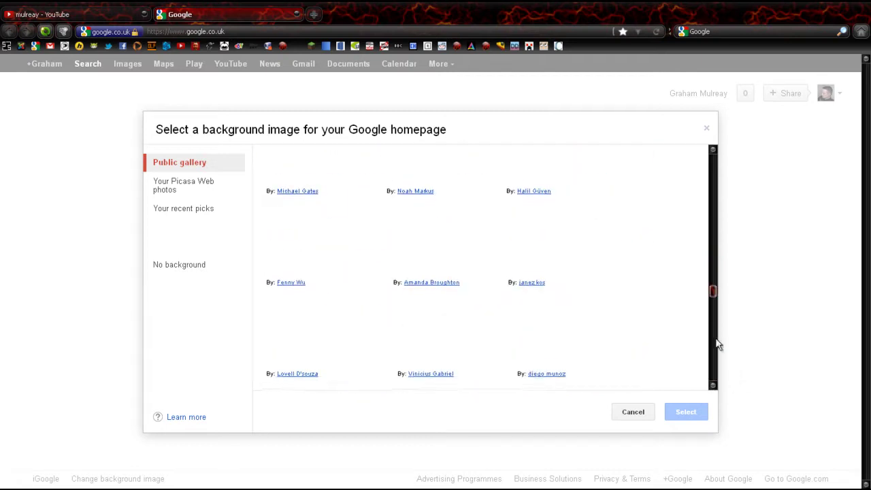
{"action": "left_click_drag", "start_coordinate": [712, 294], "coordinate": [720, 377]}
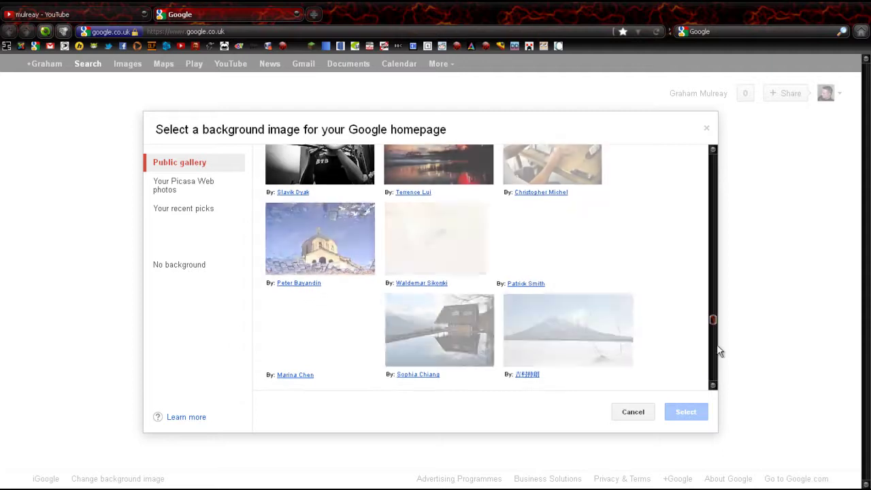
{"action": "mouse_move", "coordinate": [714, 320]}
{"action": "left_mouse_down"}
{"action": "mouse_move", "coordinate": [733, 149]}
{"action": "mouse_move", "coordinate": [715, 201]}
{"action": "left_mouse_up"}
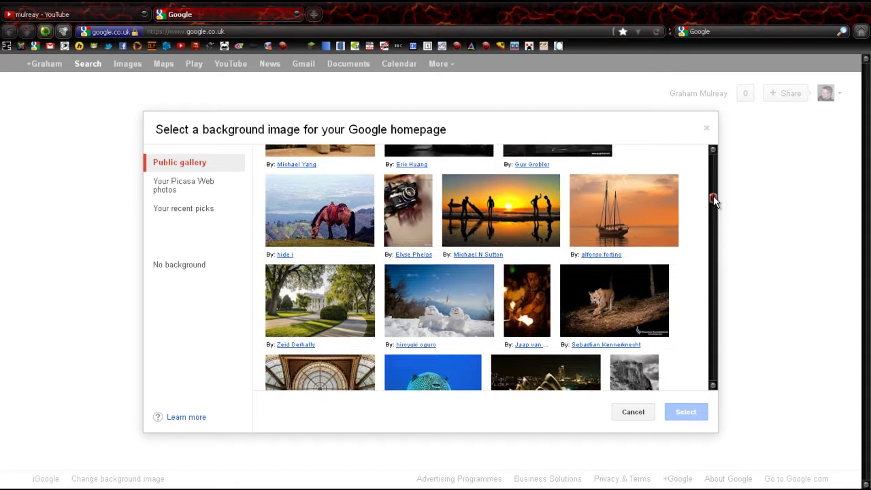
{"action": "left_click_drag", "start_coordinate": [715, 200], "coordinate": [712, 241]}
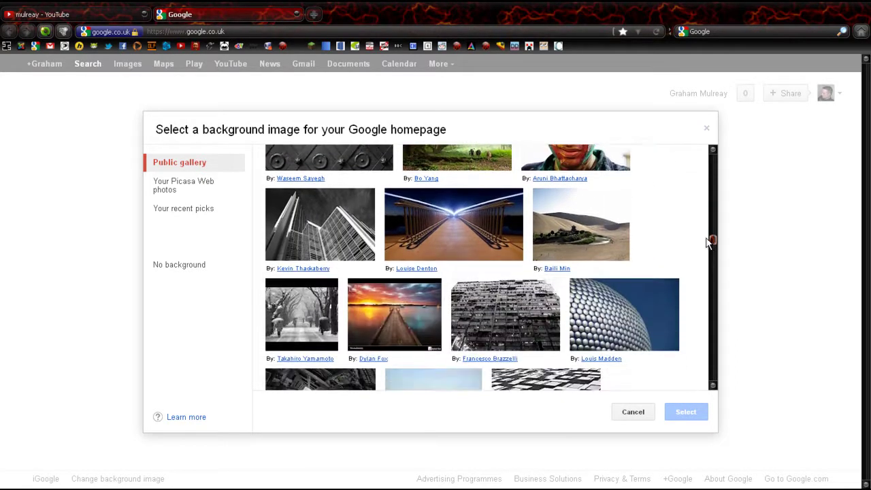
{"action": "left_click", "coordinate": [484, 221]}
{"action": "left_click", "coordinate": [685, 412]}
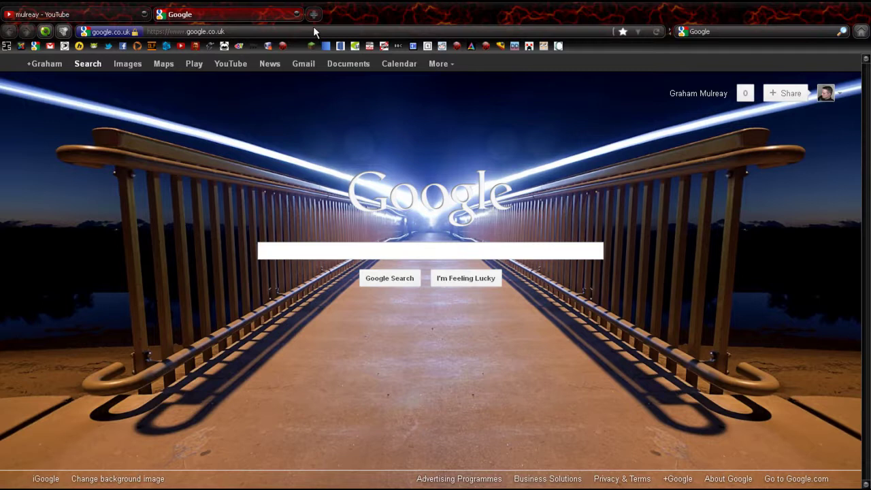
Close the tab and apply the lightning storm image from recent picks as background.
{"action": "key", "text": "ctrl+w"}
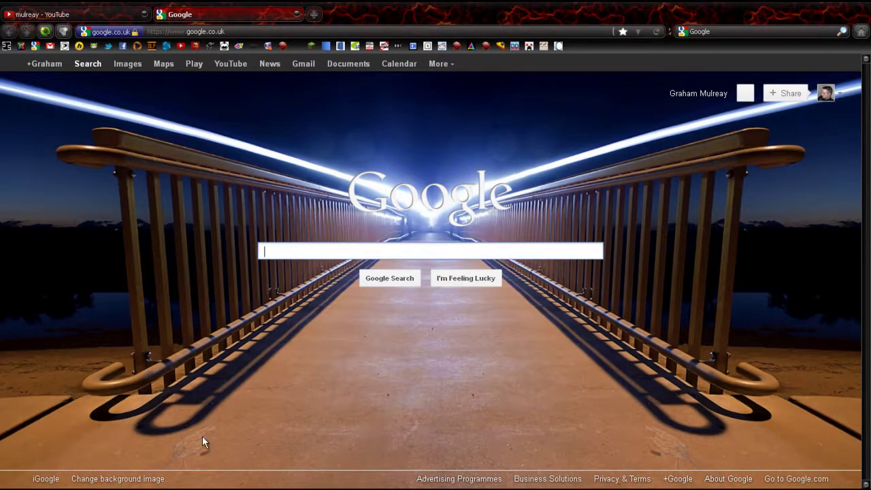
{"action": "left_click", "coordinate": [118, 478]}
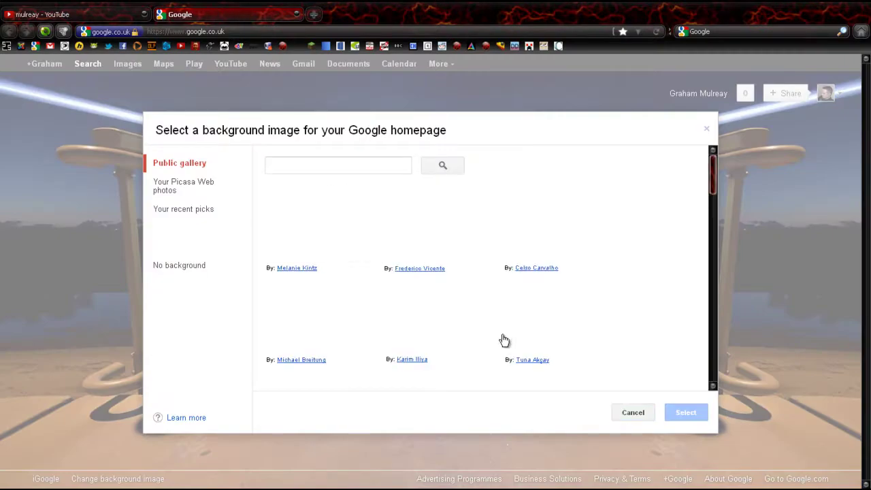
{"action": "left_click", "coordinate": [185, 209]}
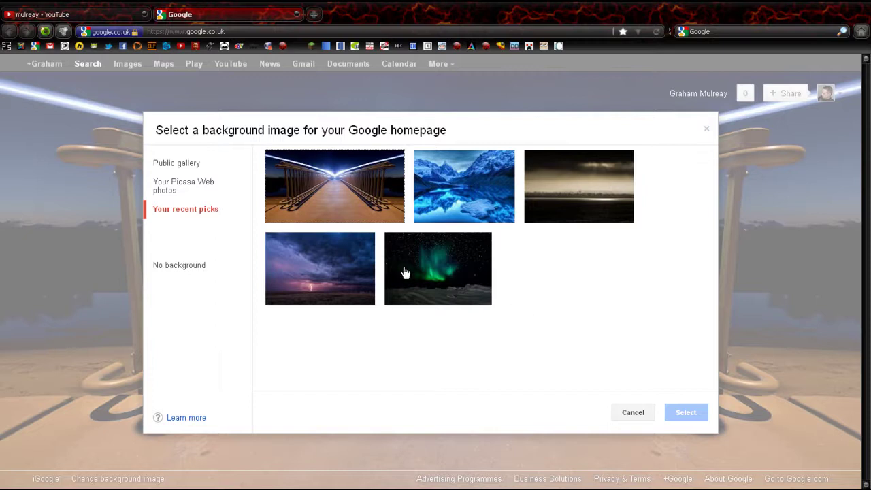
{"action": "left_click", "coordinate": [320, 278]}
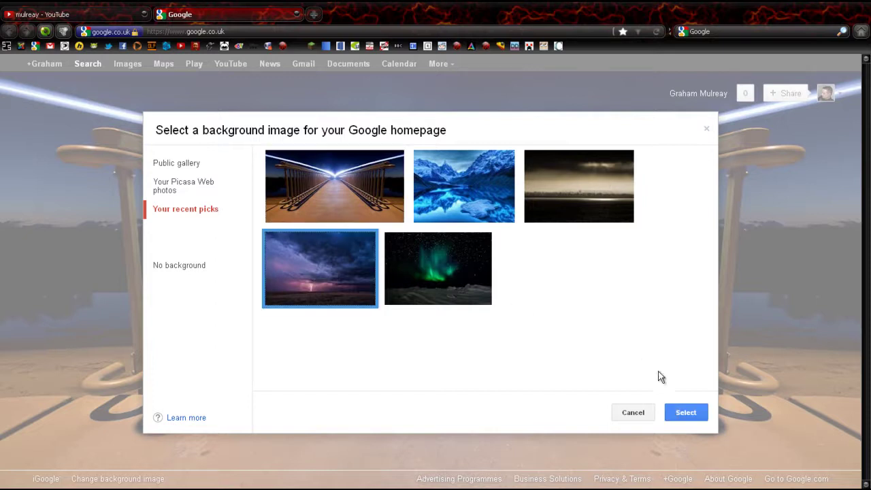
{"action": "left_click", "coordinate": [701, 413]}
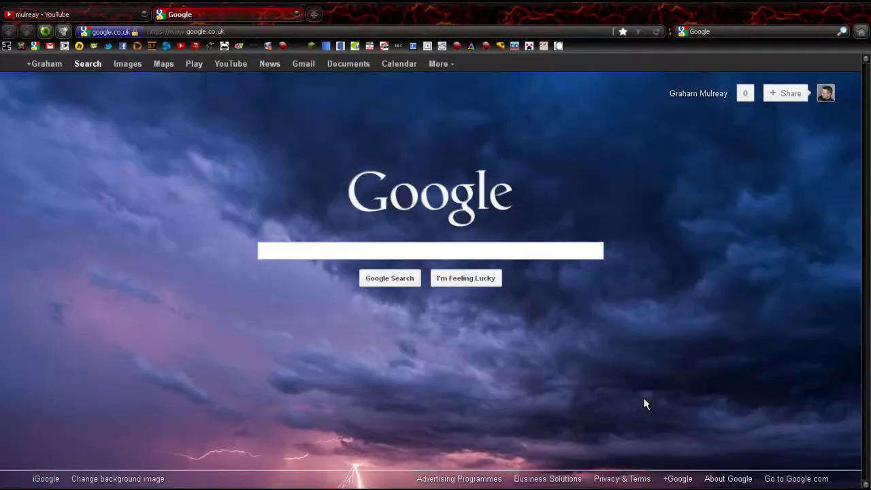
Replace the lightning storm background with the blue mountain-lake image.
{"action": "left_click", "coordinate": [119, 479]}
{"action": "left_click", "coordinate": [565, 189]}
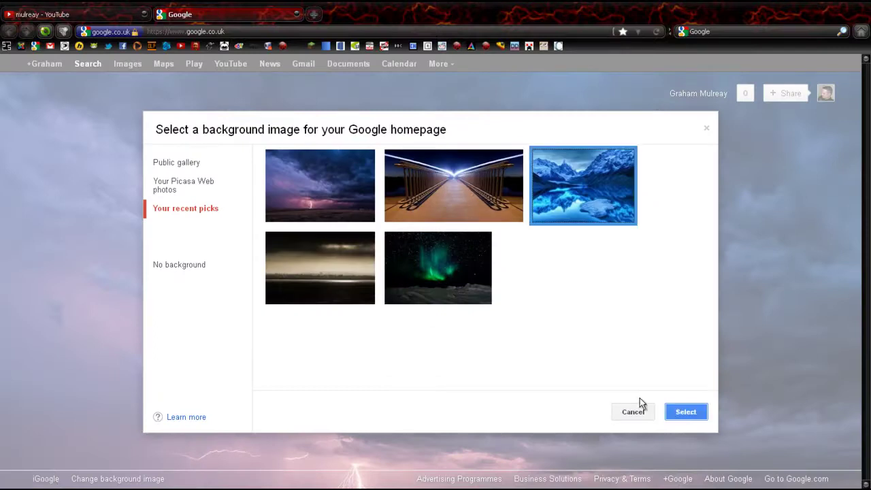
{"action": "left_click", "coordinate": [684, 412]}
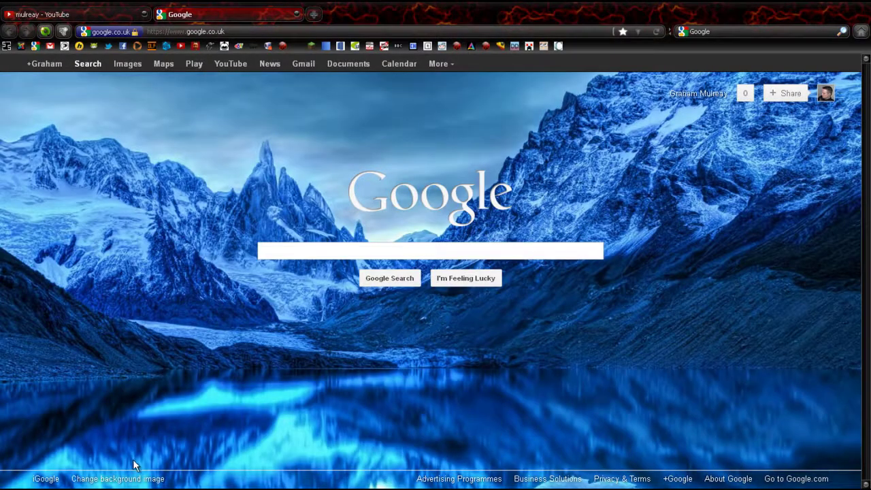
{"action": "left_click", "coordinate": [138, 480]}
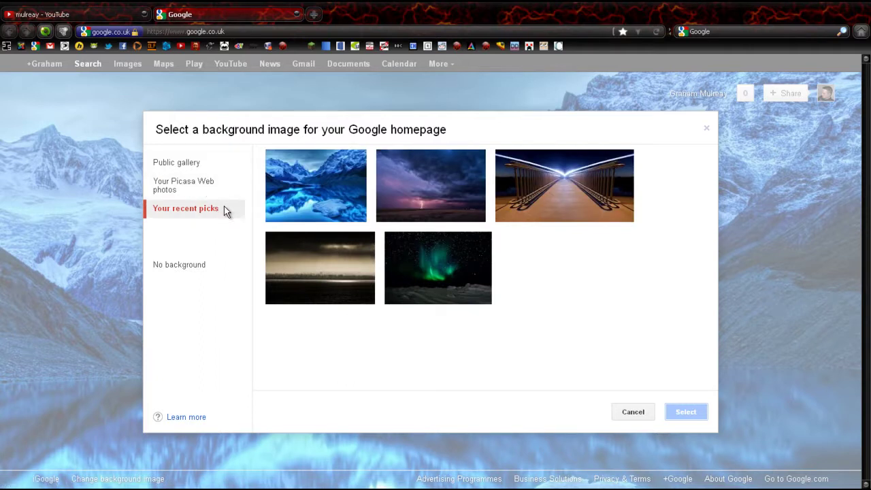
Browse the Public gallery, Picasa Web photos and recent picks background sources.
{"action": "left_click", "coordinate": [188, 167]}
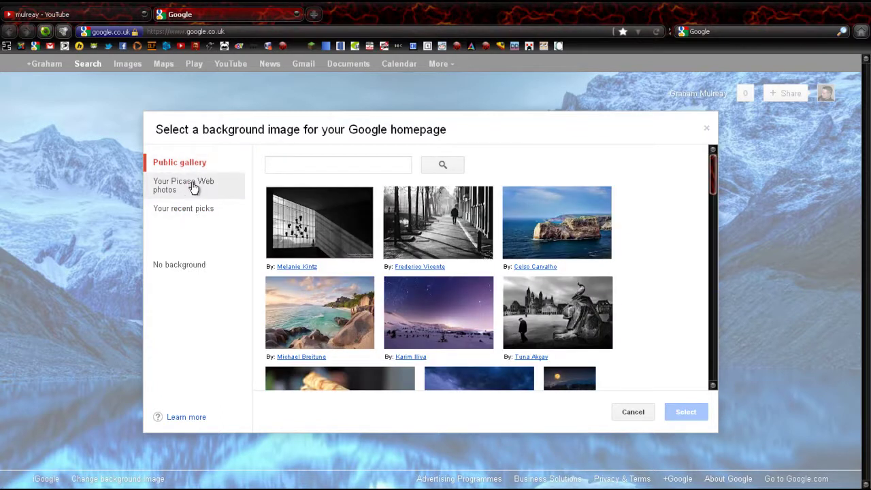
{"action": "left_click", "coordinate": [194, 188]}
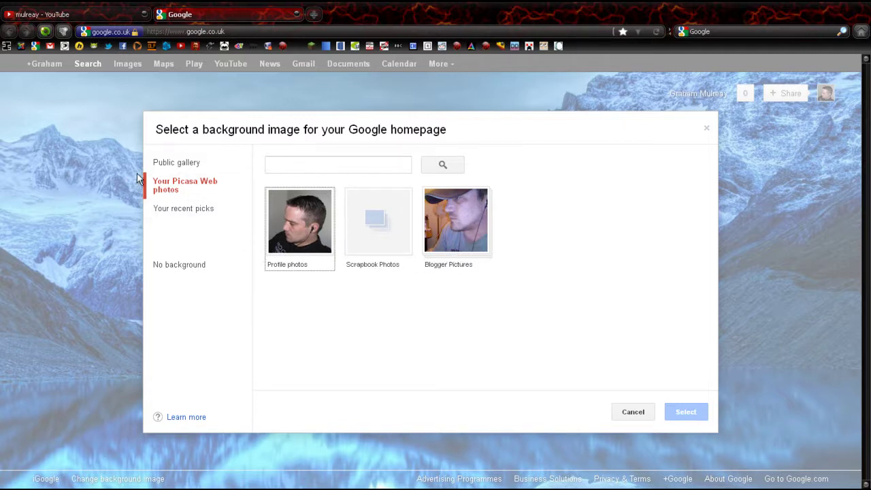
{"action": "left_click", "coordinate": [189, 212]}
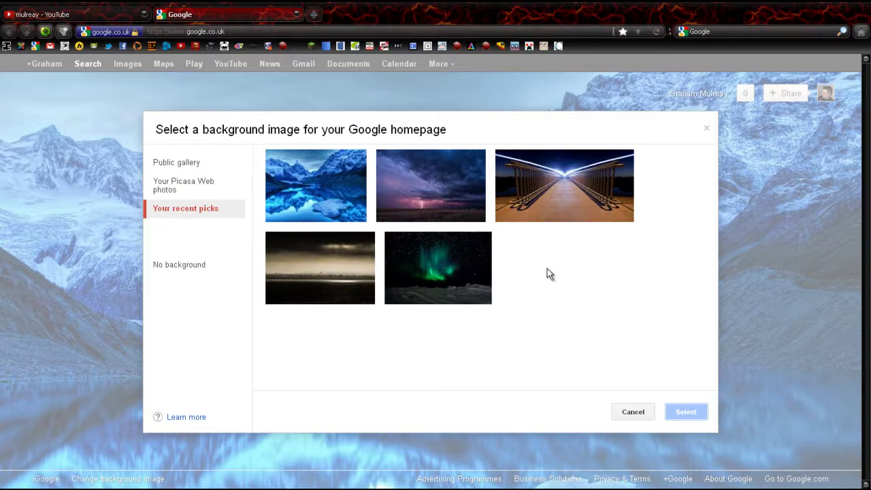
{"action": "left_click", "coordinate": [213, 186]}
{"action": "left_click", "coordinate": [204, 209]}
{"action": "left_click", "coordinate": [195, 188]}
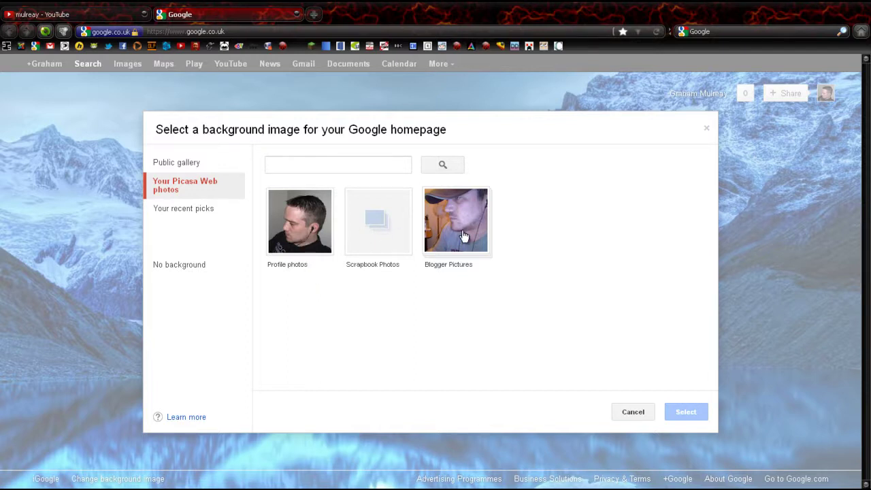
Open the Blogger Pictures Picasa album, then return to the Public gallery.
{"action": "left_click", "coordinate": [462, 271]}
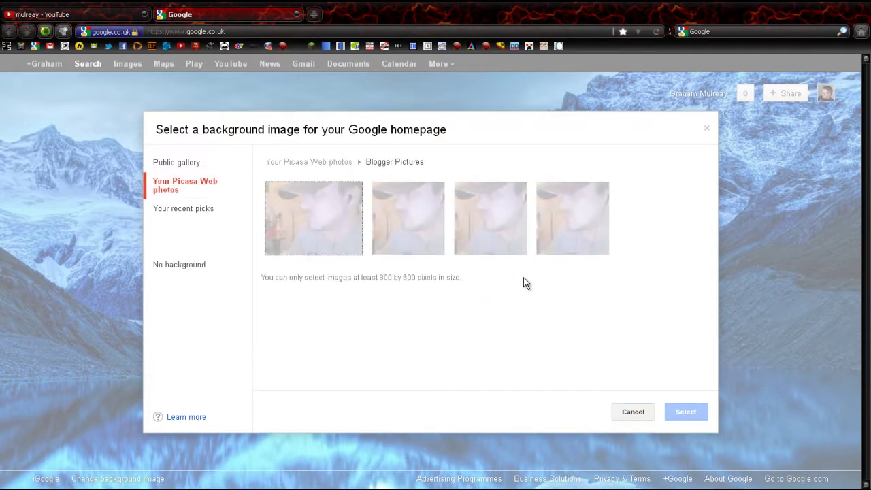
{"action": "left_click", "coordinate": [181, 164]}
{"action": "left_click", "coordinate": [193, 178]}
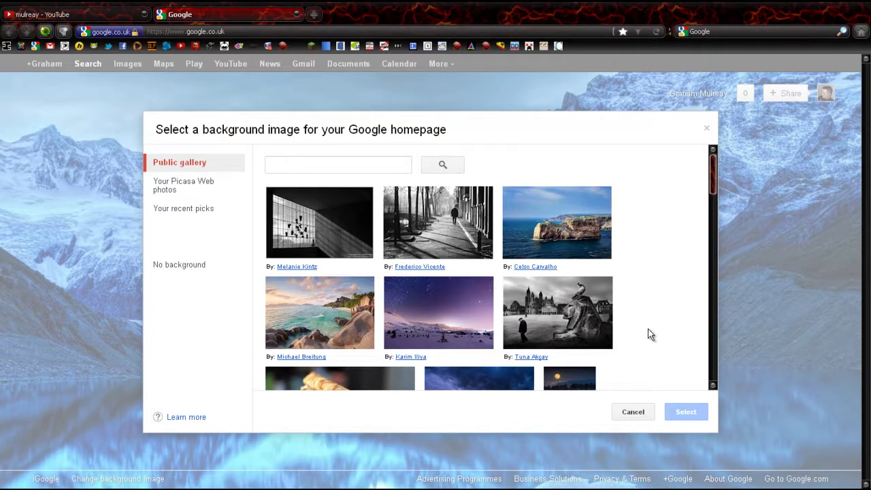
Try the purple starry-sky image, then the mossy waterfall image, as background.
{"action": "left_click", "coordinate": [443, 334]}
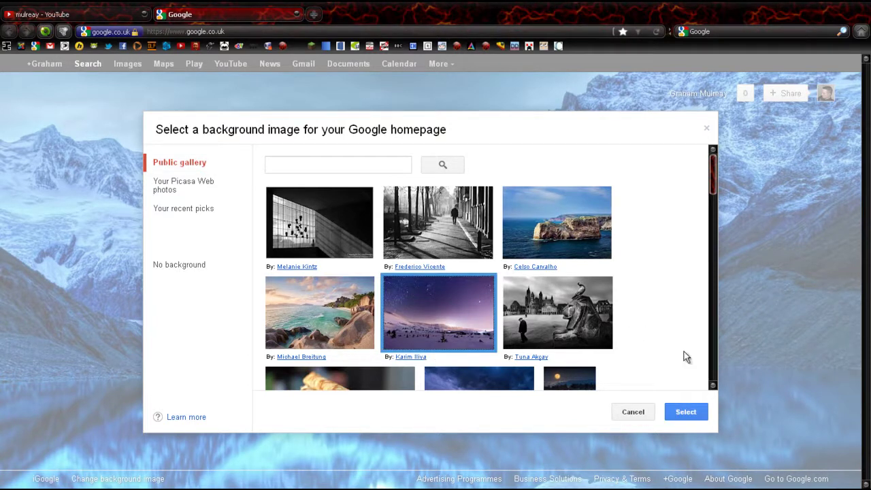
{"action": "left_click", "coordinate": [686, 411]}
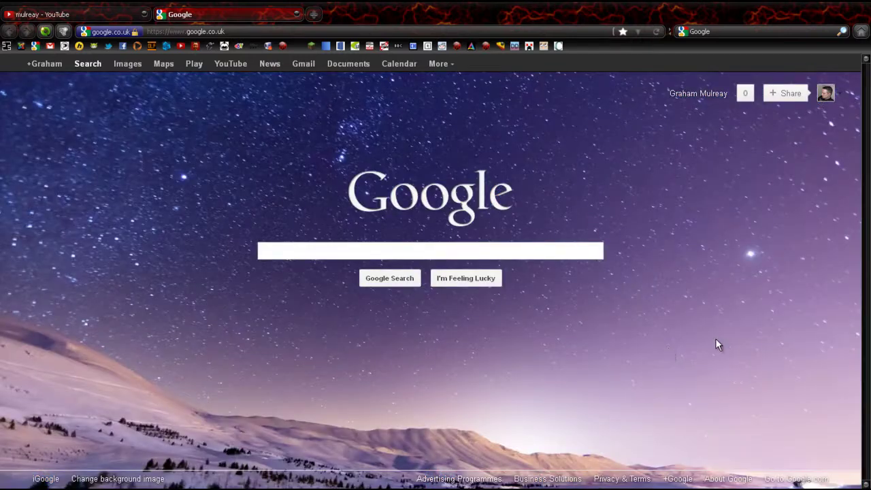
{"action": "left_click", "coordinate": [136, 479]}
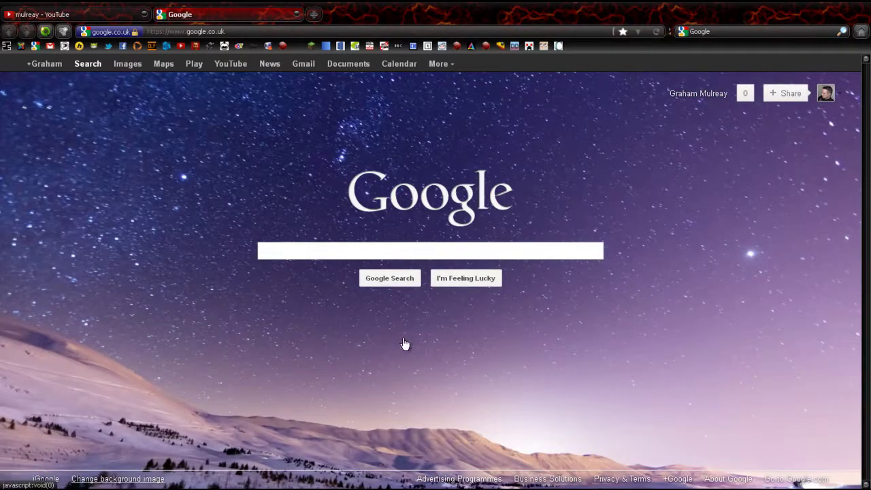
{"action": "left_click_drag", "start_coordinate": [711, 172], "coordinate": [717, 272]}
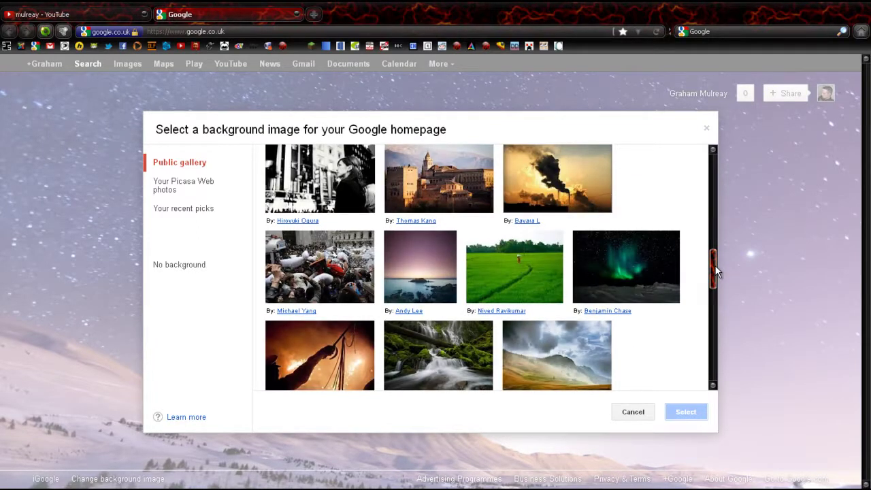
{"action": "left_click", "coordinate": [458, 358]}
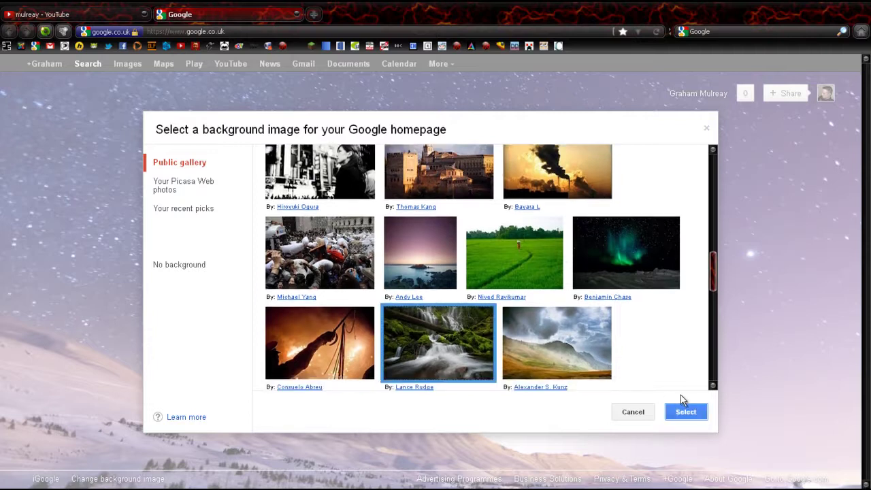
{"action": "left_click", "coordinate": [681, 414]}
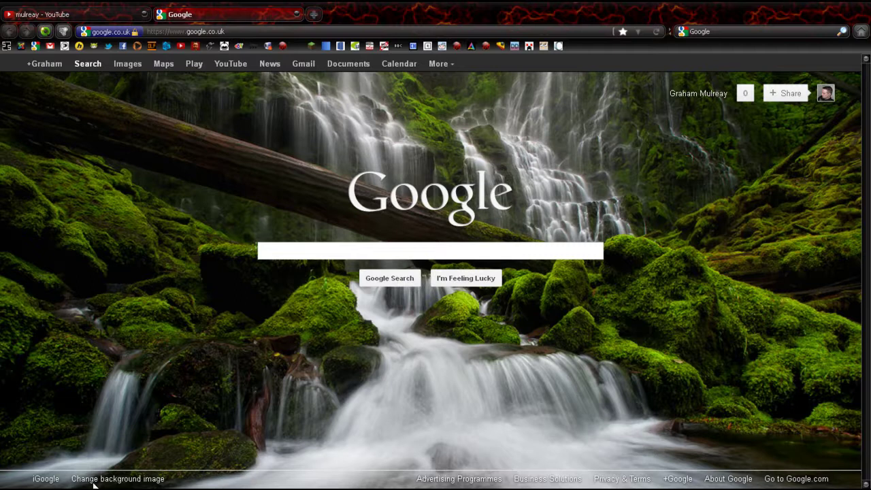
Apply the radio telescope under blue sky gallery photo as the homepage background.
{"action": "left_click", "coordinate": [118, 478]}
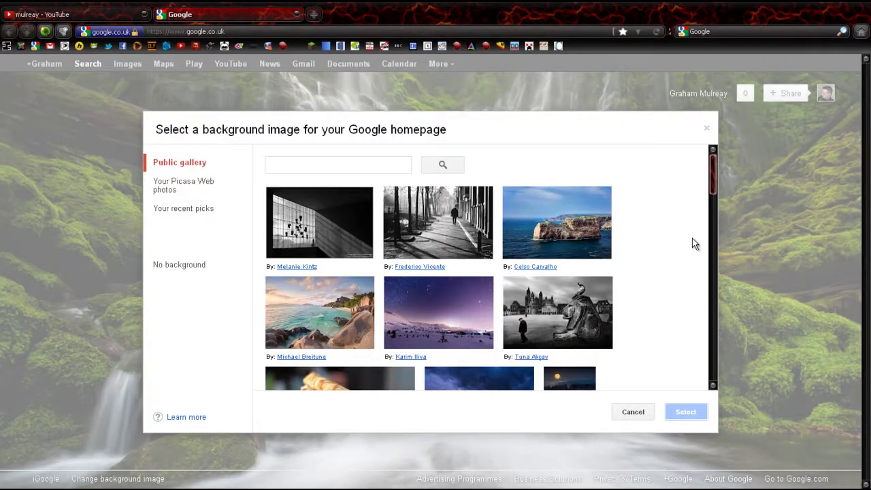
{"action": "left_click_drag", "start_coordinate": [716, 175], "coordinate": [705, 242]}
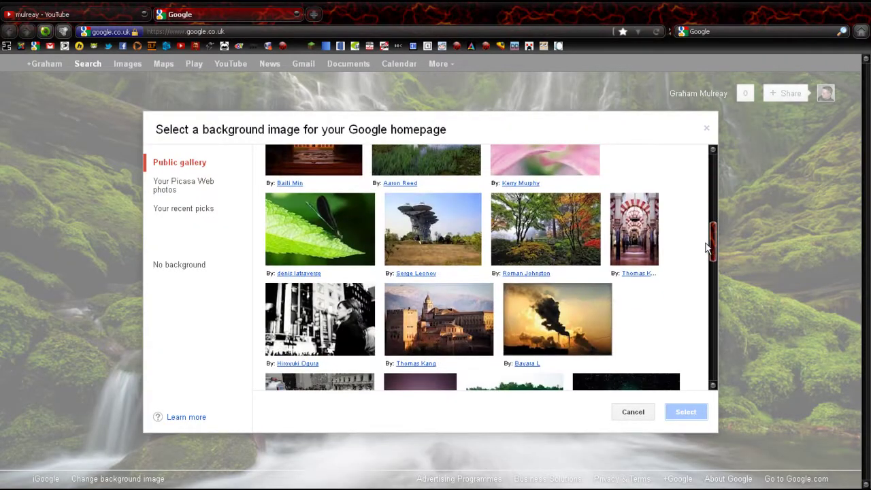
{"action": "left_click", "coordinate": [416, 243]}
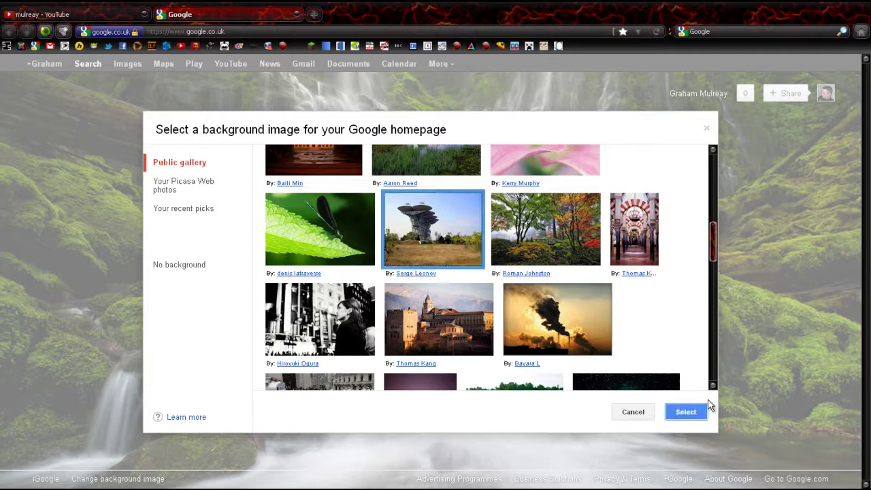
{"action": "left_click", "coordinate": [686, 412]}
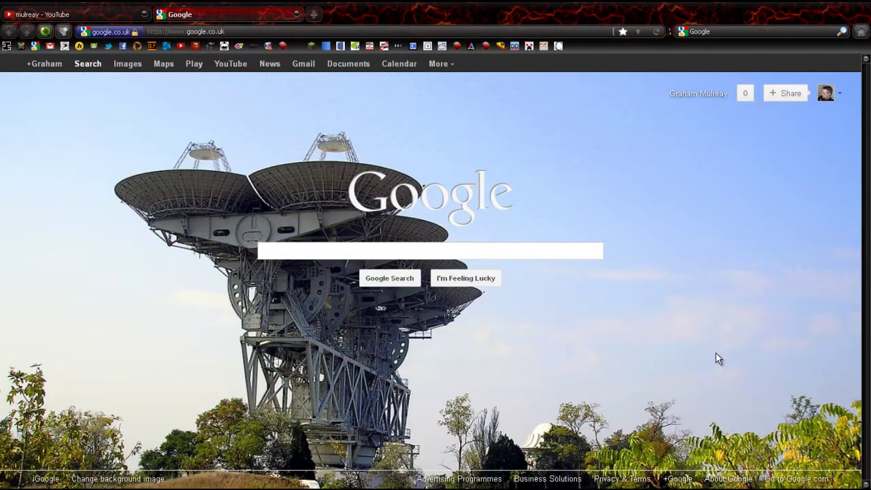